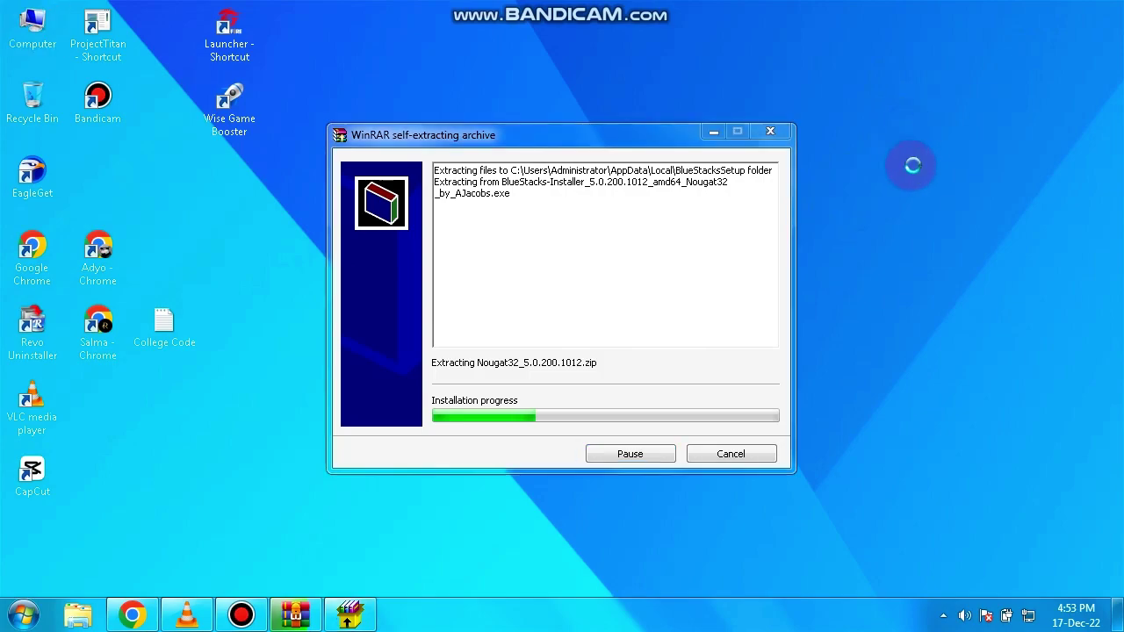
pyautogui.click(928, 168)
pyautogui.rightClick(931, 166)
pyautogui.click(971, 226)
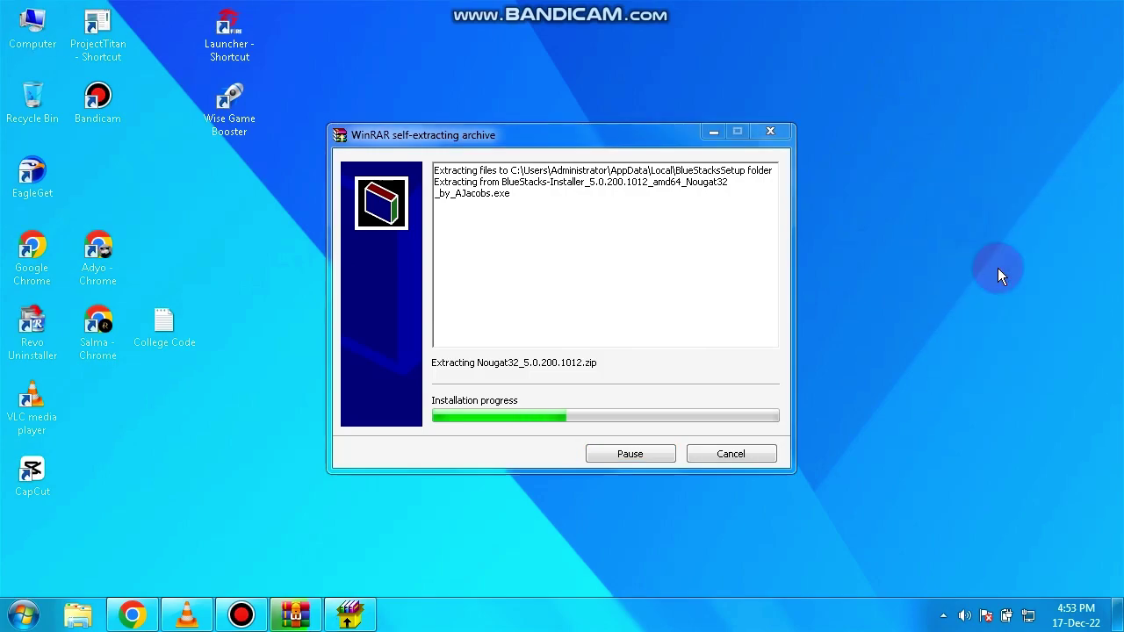
pyautogui.rightClick(971, 223)
pyautogui.click(995, 274)
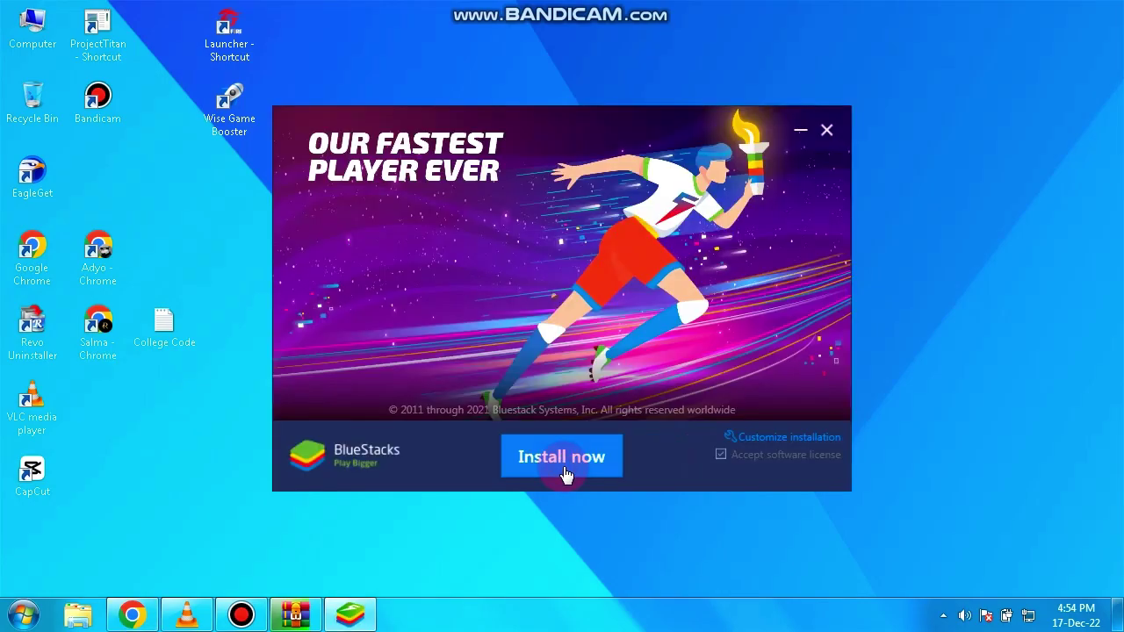
# Step: Start installing BlueStacks from the opened installer
pyautogui.click(562, 464)
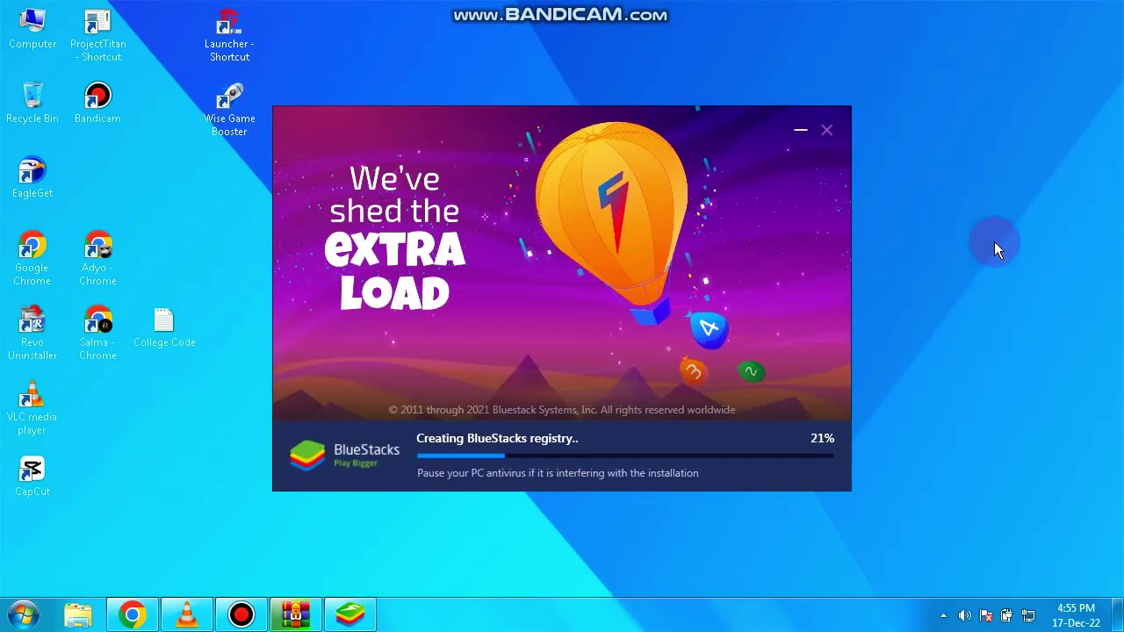
pyautogui.rightClick(950, 170)
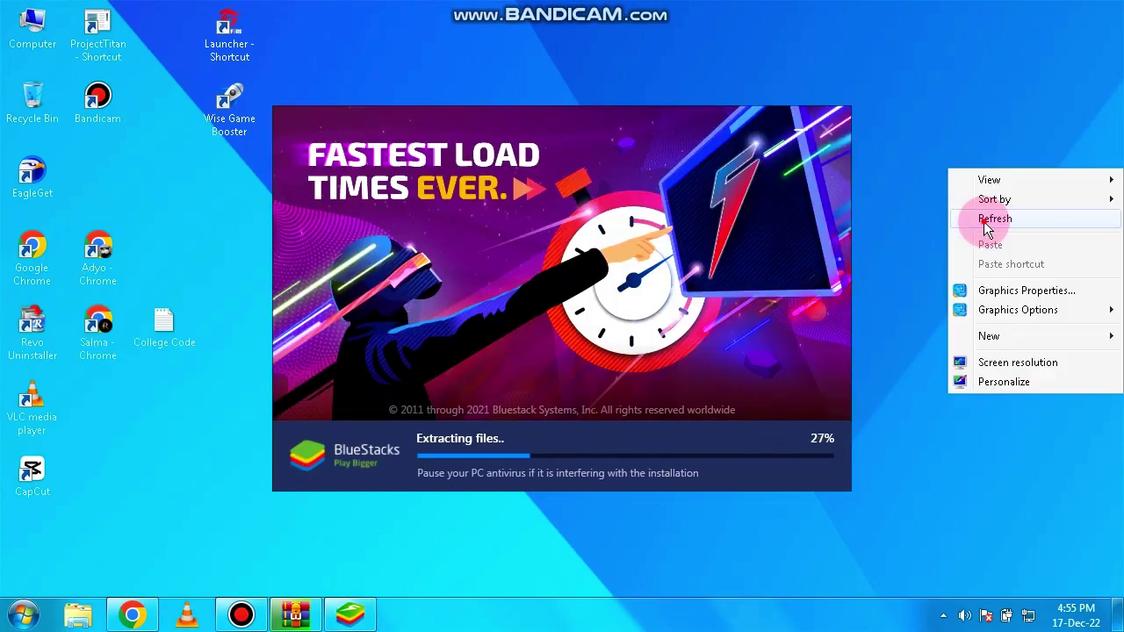
pyautogui.click(972, 219)
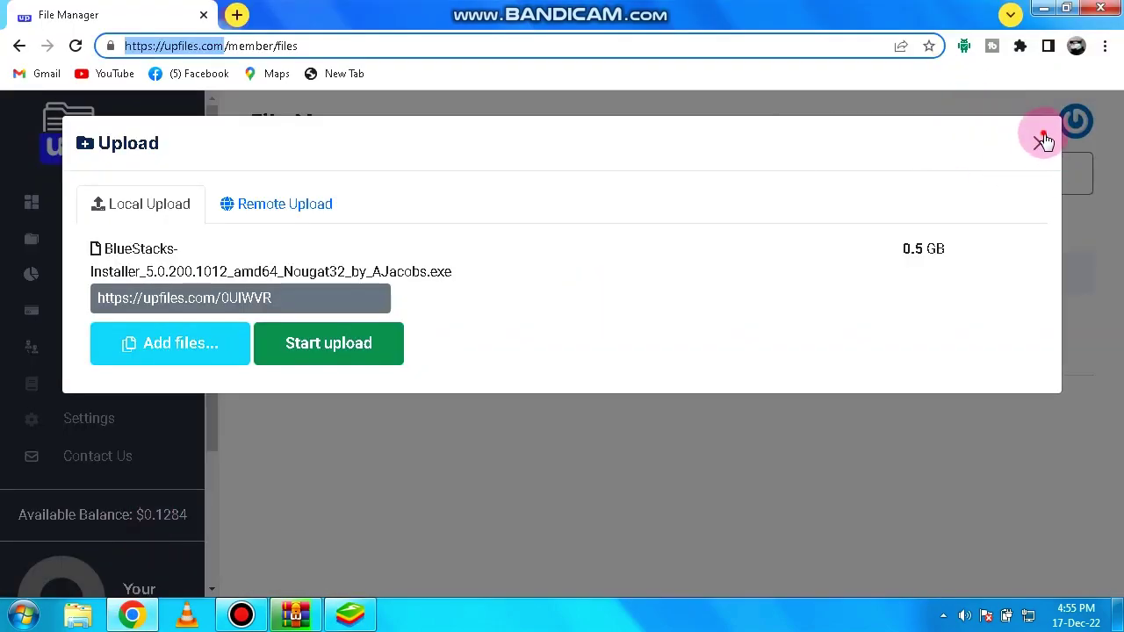
# Step: Dismiss the file upload dialog in the browser and close the browser window
pyautogui.click(1036, 143)
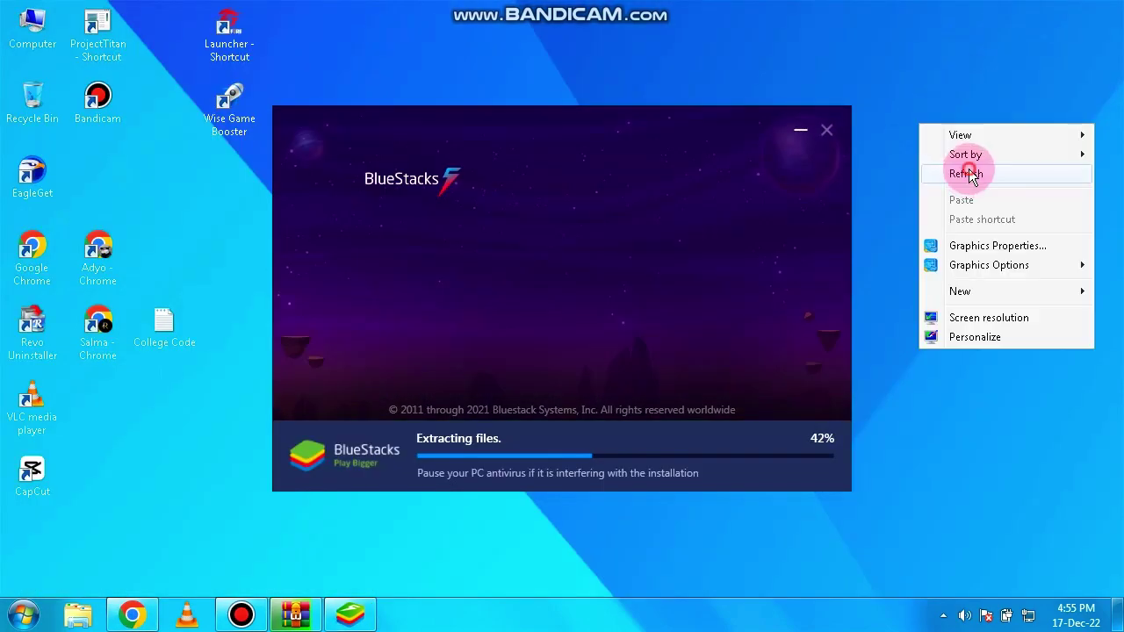
pyautogui.click(969, 168)
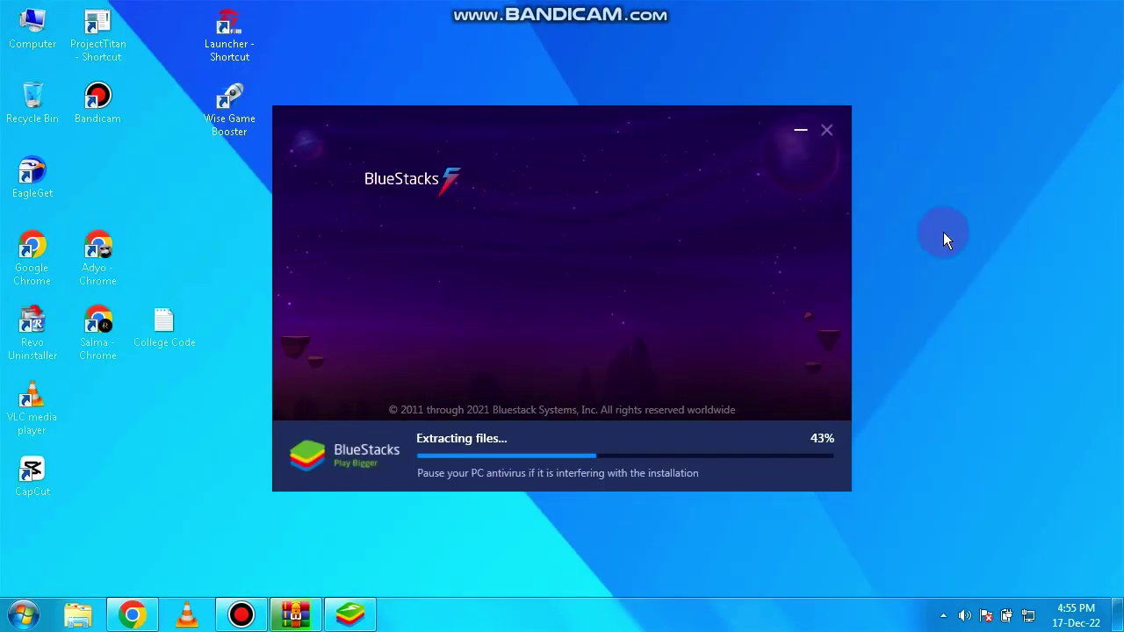
pyautogui.rightClick(131, 613)
pyautogui.rightClick(949, 108)
pyautogui.click(1023, 158)
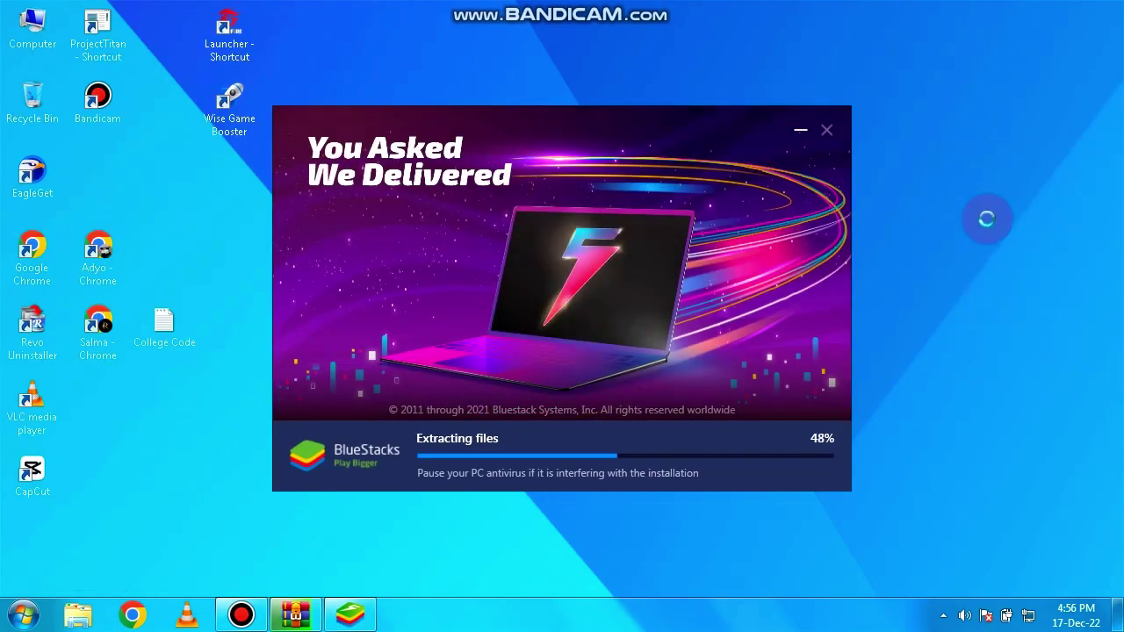
pyautogui.rightClick(966, 170)
pyautogui.click(1014, 218)
# Step: Move the ProjectTitan shortcut from the desktop to the Recycle Bin and confirm the deletion
pyautogui.moveTo(99, 33); pyautogui.dragTo(33, 100)
pyautogui.click(632, 376)
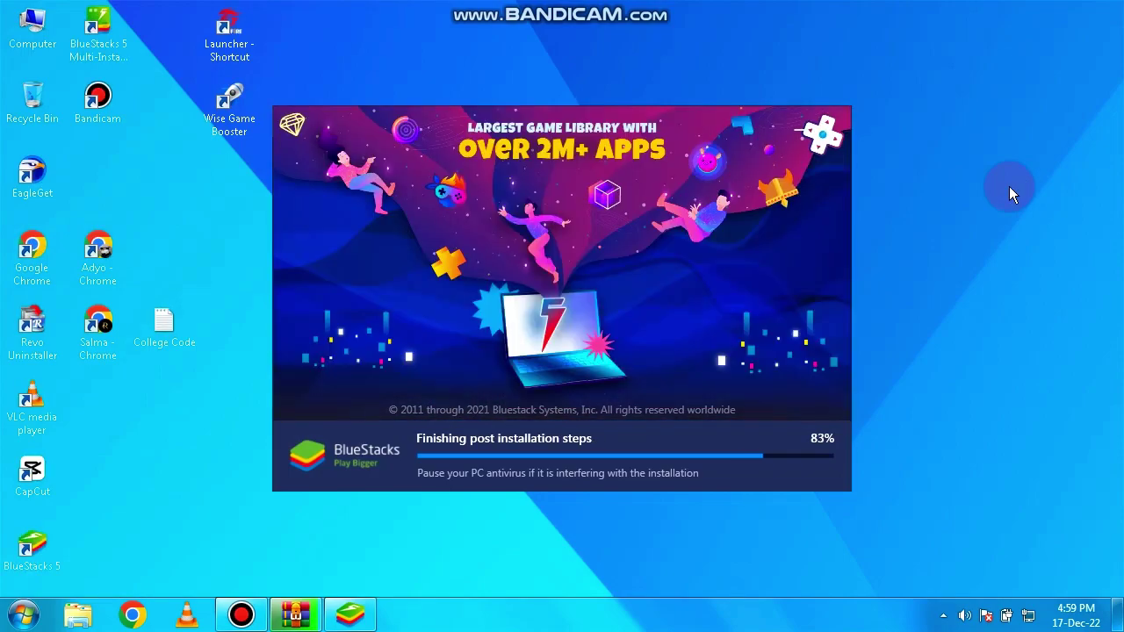
pyautogui.rightClick(1036, 169)
pyautogui.click(241, 615)
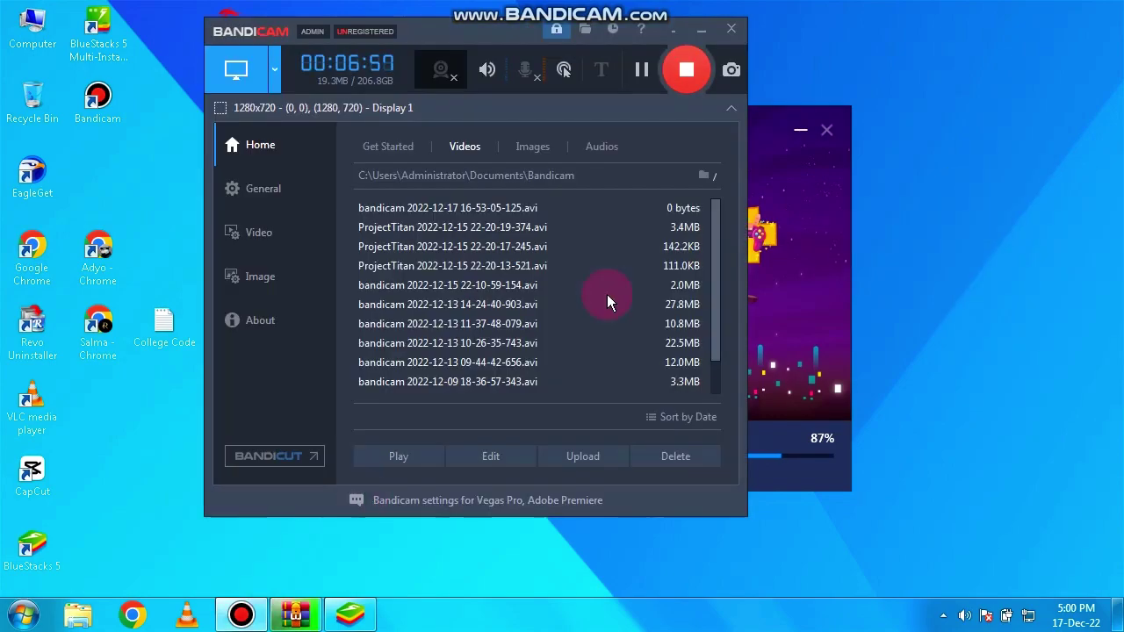
pyautogui.click(700, 29)
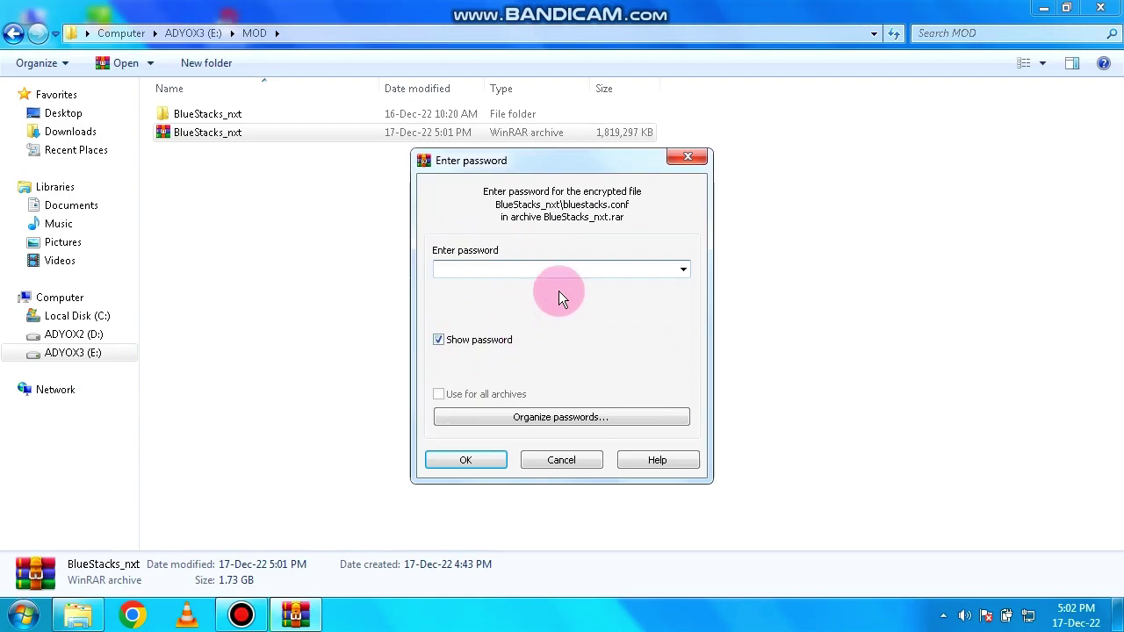
# Step: Dismiss the archive's password prompt and cut the extracted BlueStacks_nxt folder in the MOD folder
pyautogui.click(688, 159)
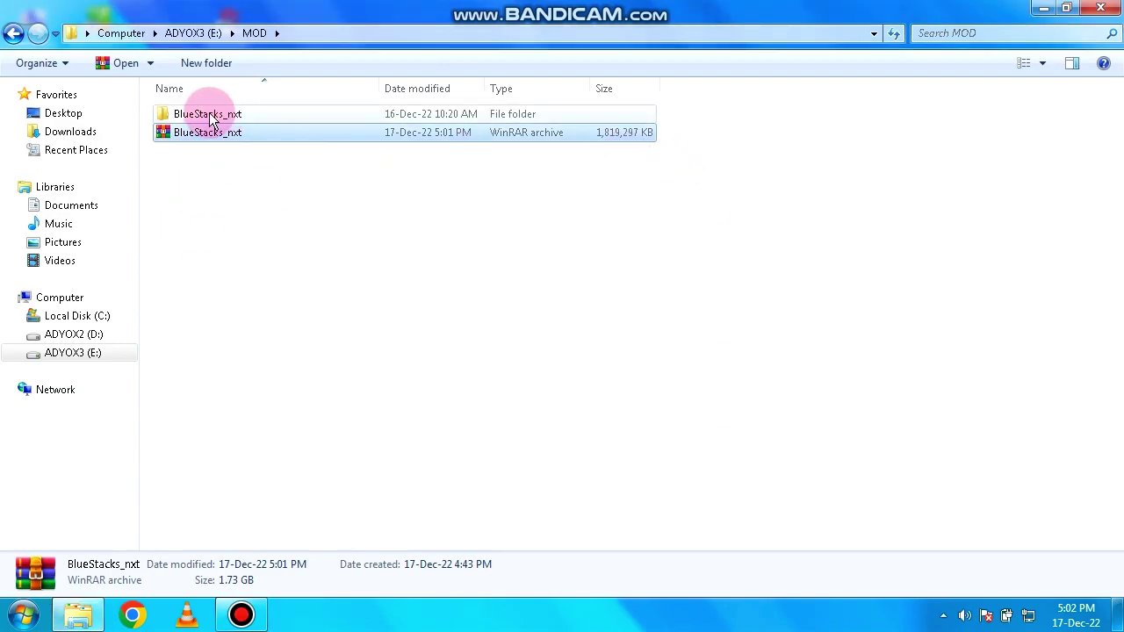
pyautogui.rightClick(209, 113)
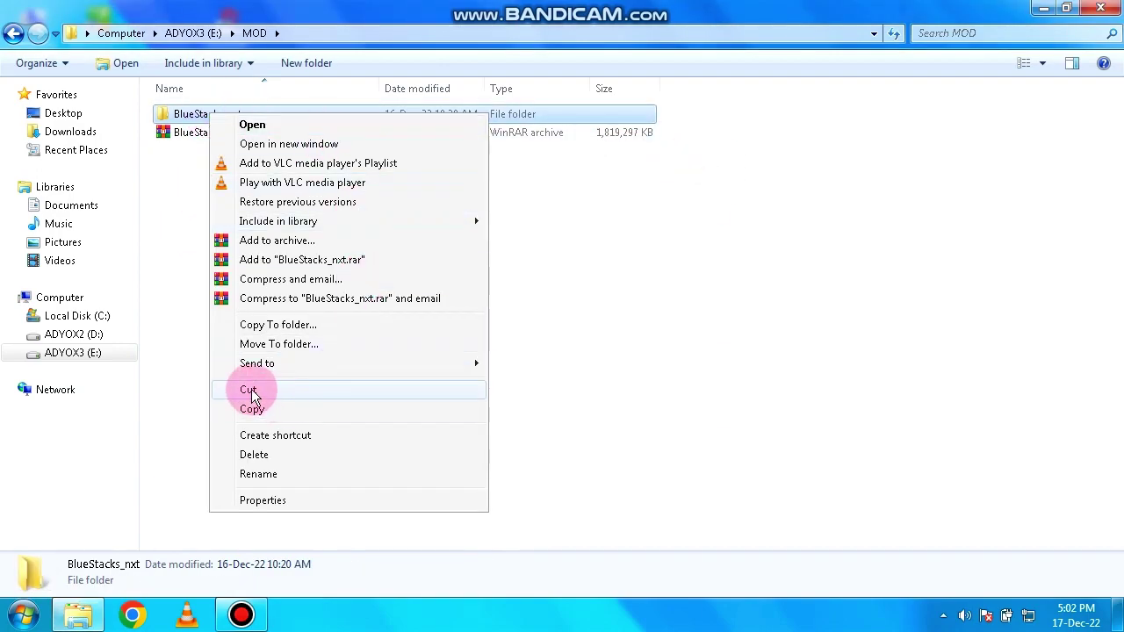
pyautogui.click(250, 390)
# Step: Open the ProgramData folder by running %programdata%
pyautogui.press('super+d')
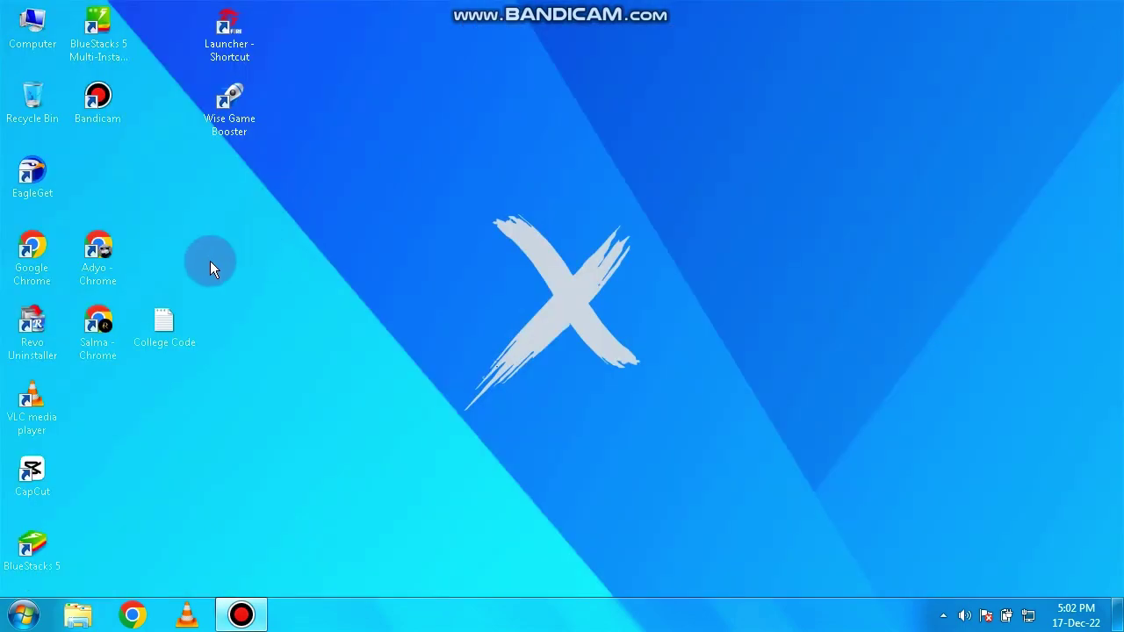
pyautogui.press('super+r')
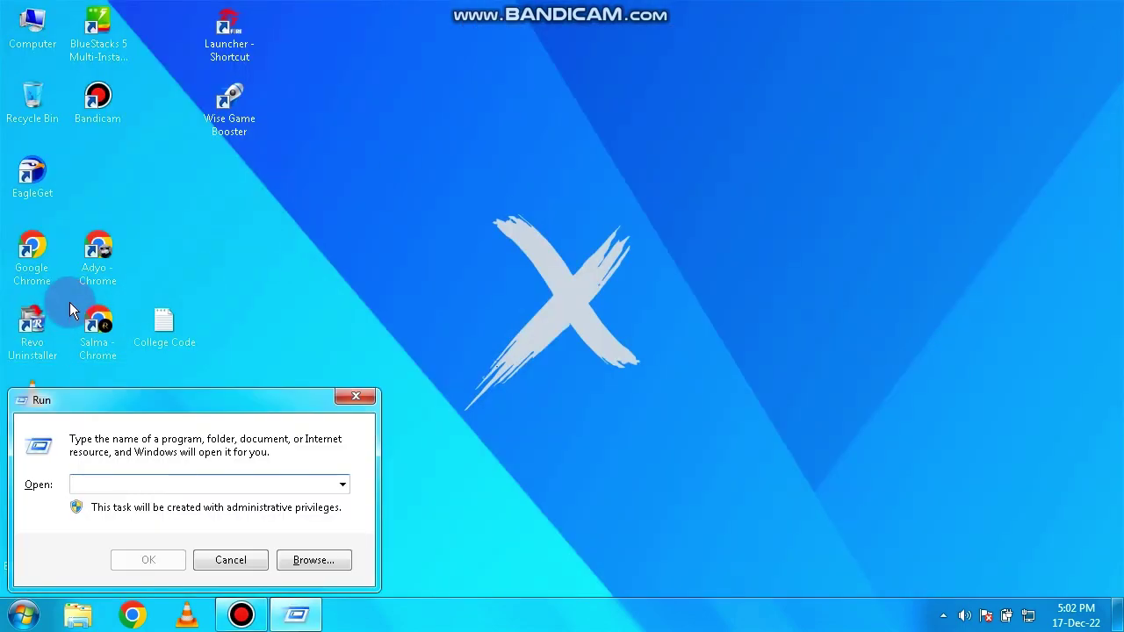
pyautogui.write('%')
pyautogui.press('Down')
pyautogui.press('Down')
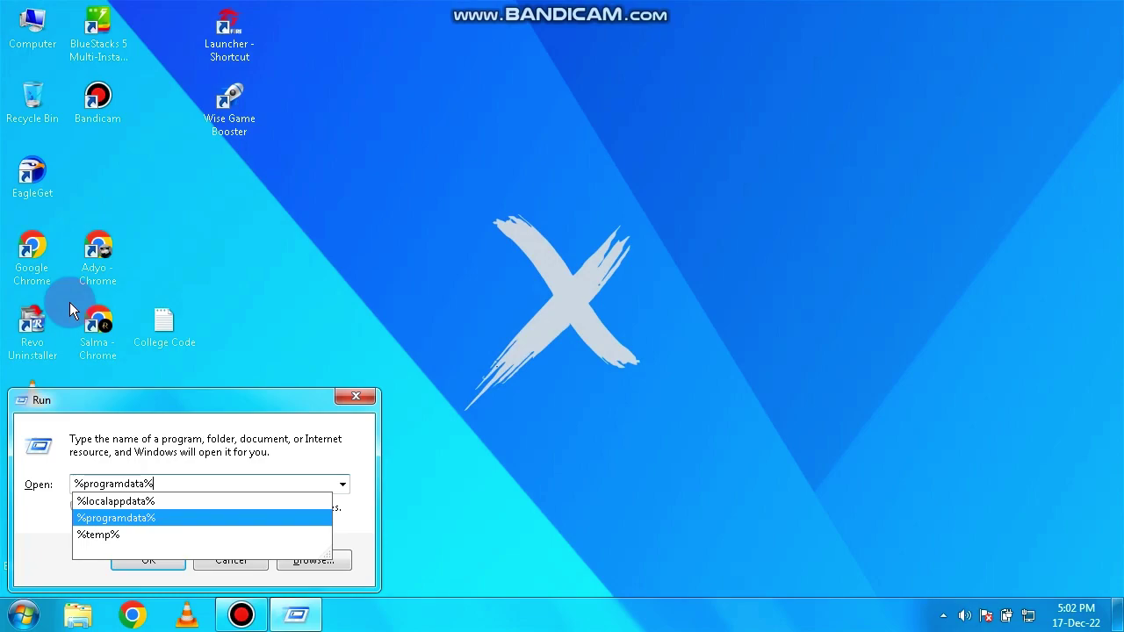
pyautogui.press('Return')
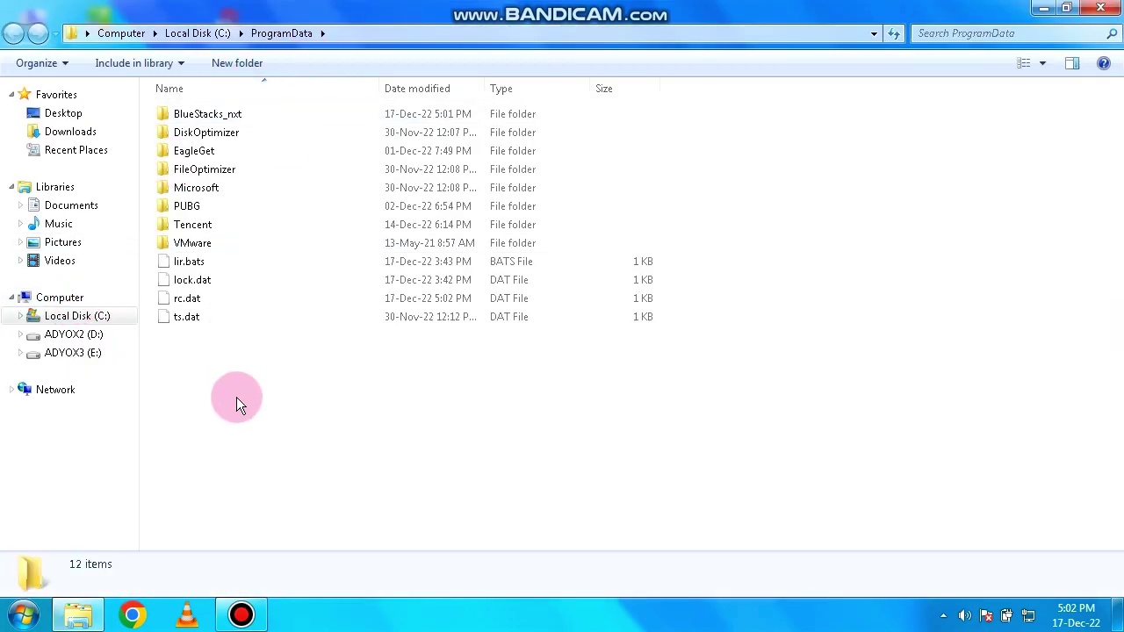
# Step: Paste the BlueStacks_nxt folder into ProgramData, merging folders and replacing files for all conflicting items
pyautogui.hotkey('ctrl', 'v')
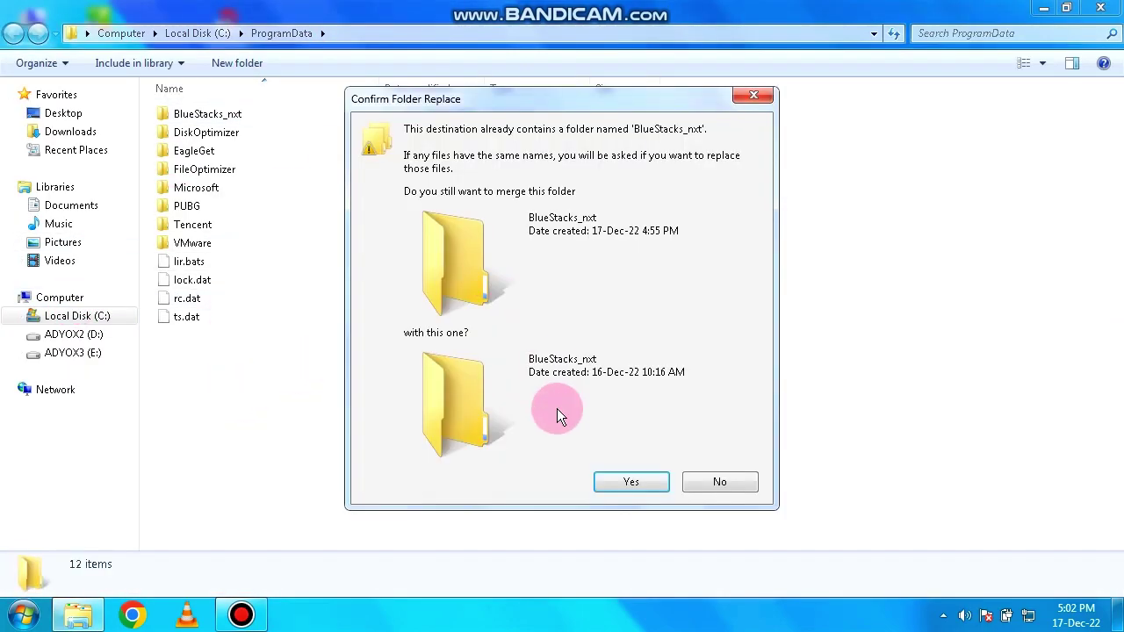
pyautogui.click(623, 480)
pyautogui.click(433, 485)
pyautogui.click(451, 188)
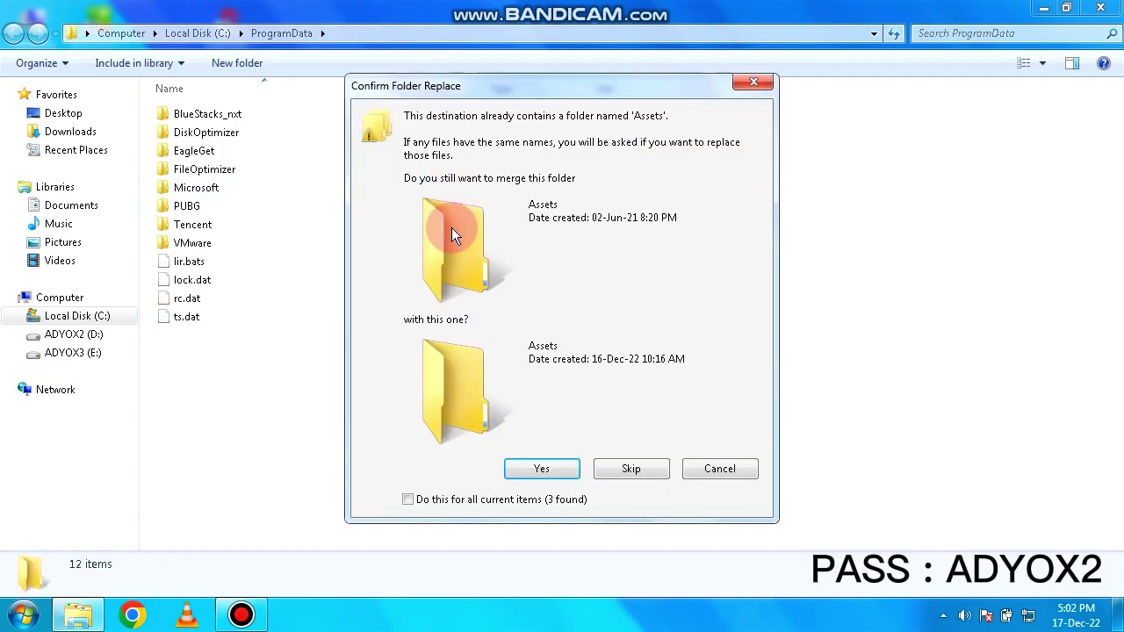
pyautogui.click(430, 501)
pyautogui.click(540, 468)
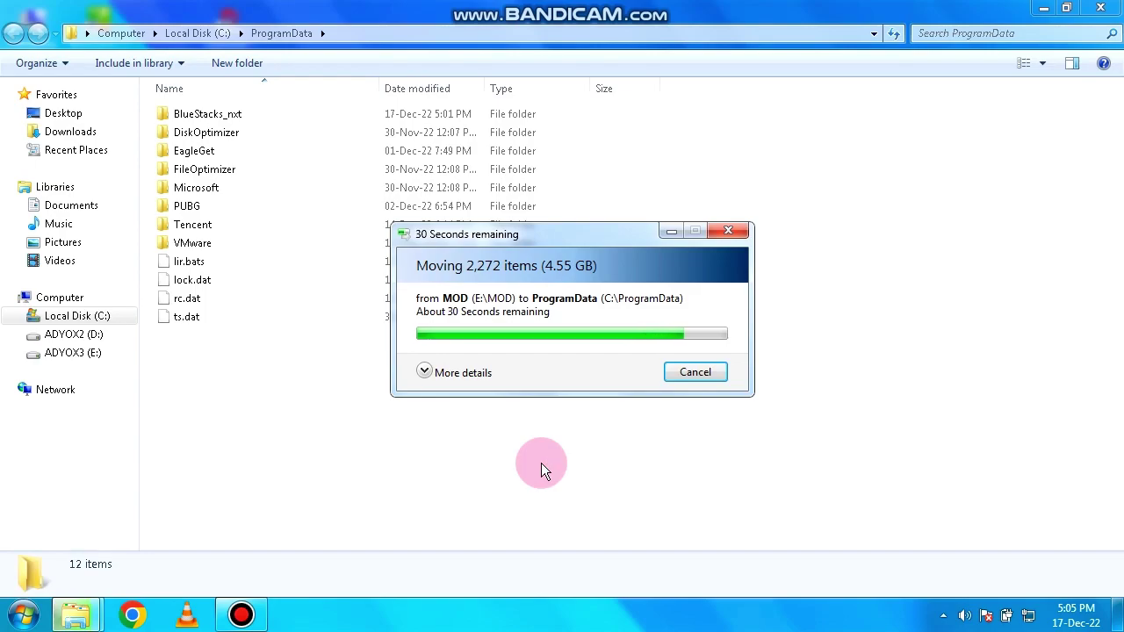
# Step: Close the ProgramData folder window while the move continues and refresh the desktop
pyautogui.click(241, 614)
pyautogui.click(695, 10)
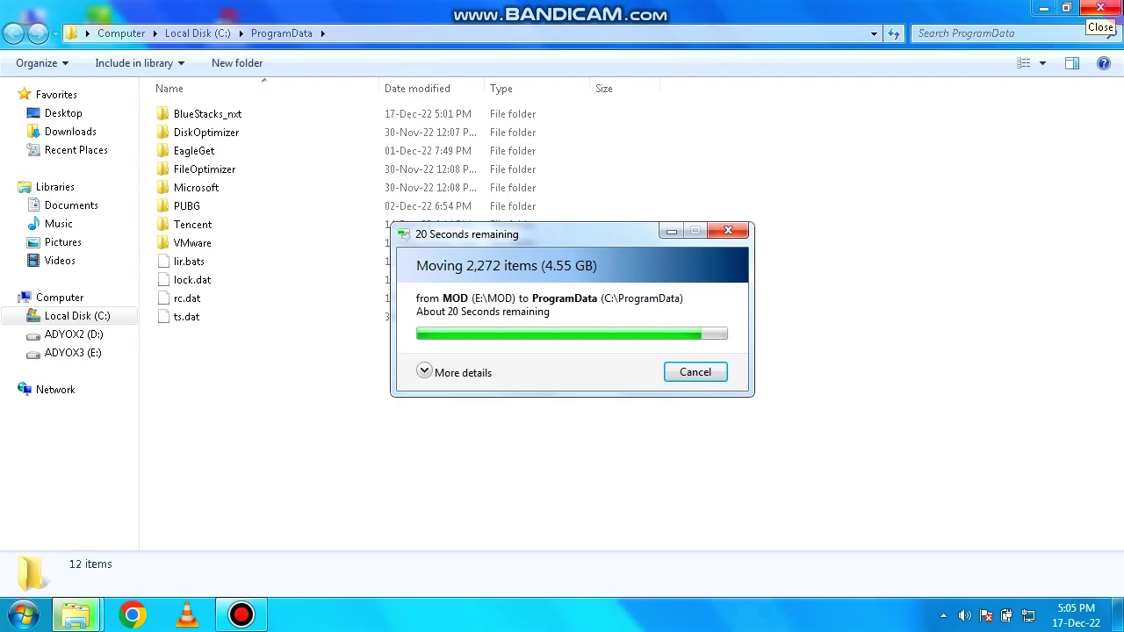
pyautogui.click(1101, 8)
pyautogui.rightClick(874, 156)
pyautogui.click(913, 210)
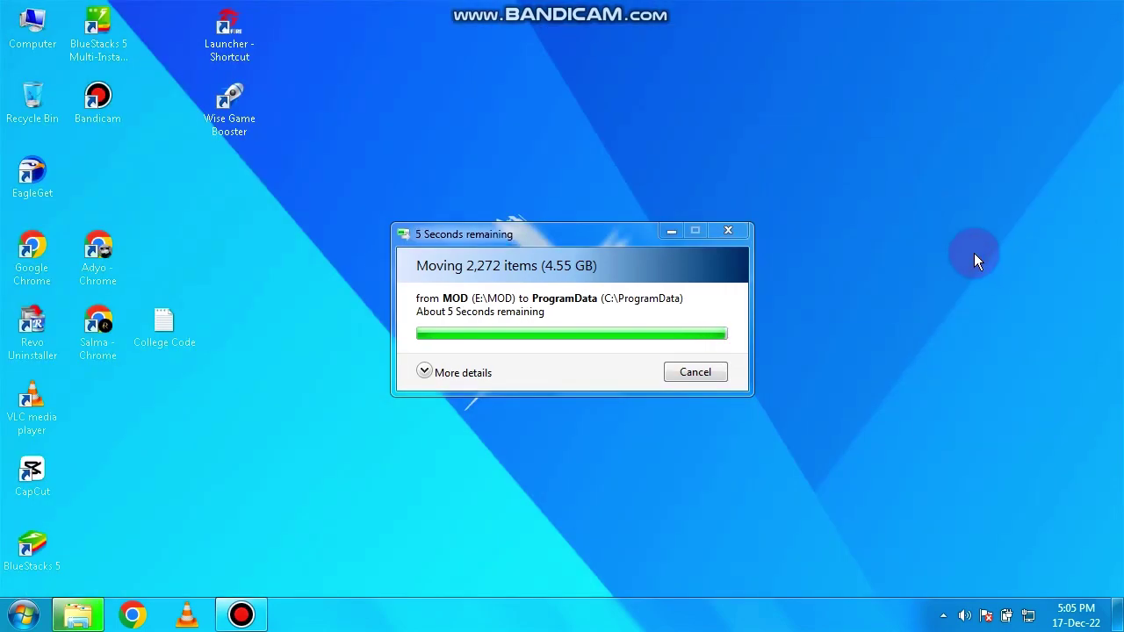
# Step: Start Task Manager and end the first chrome.exe processes
pyautogui.rightClick(534, 608)
pyautogui.click(591, 552)
pyautogui.scroll(-2, 649, 198)
pyautogui.scroll(2, 652, 226)
pyautogui.click(641, 198)
pyautogui.press('Delete')
pyautogui.press('Return')
pyautogui.rightClick(647, 201)
pyautogui.click(709, 244)
pyautogui.click(606, 336)
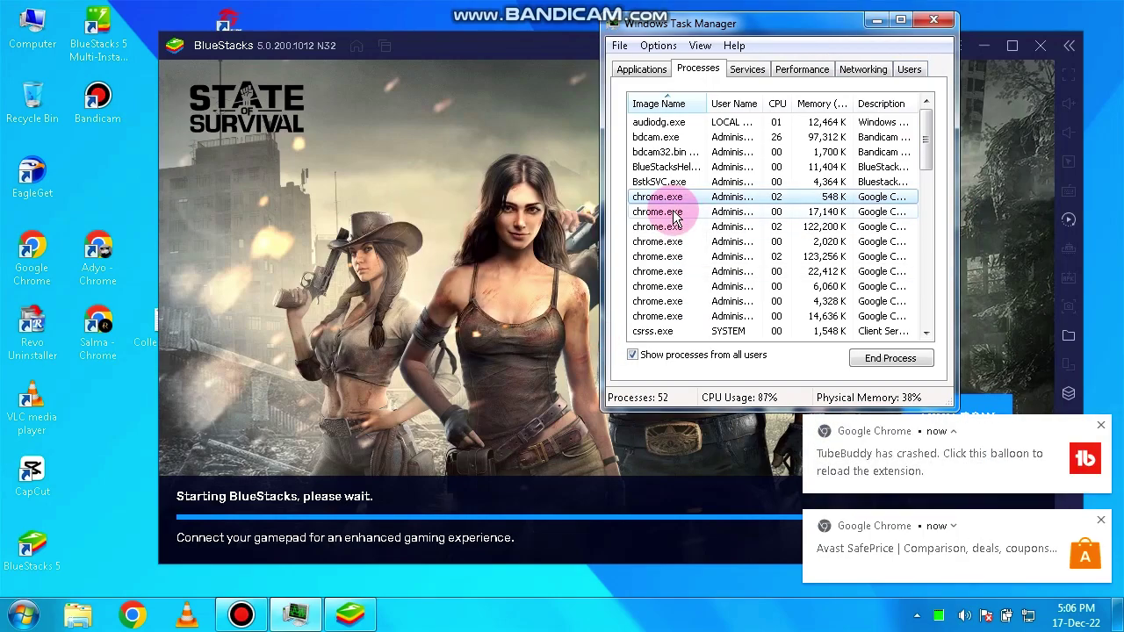
# Step: End the remaining chrome.exe processes while BlueStacks is starting
pyautogui.rightClick(667, 211)
pyautogui.click(707, 255)
pyautogui.click(606, 336)
pyautogui.rightClick(654, 185)
pyautogui.click(698, 228)
pyautogui.click(615, 336)
pyautogui.click(659, 376)
pyautogui.rightClick(676, 183)
pyautogui.click(720, 228)
pyautogui.click(615, 337)
pyautogui.rightClick(667, 183)
pyautogui.click(711, 226)
pyautogui.click(618, 337)
pyautogui.click(619, 340)
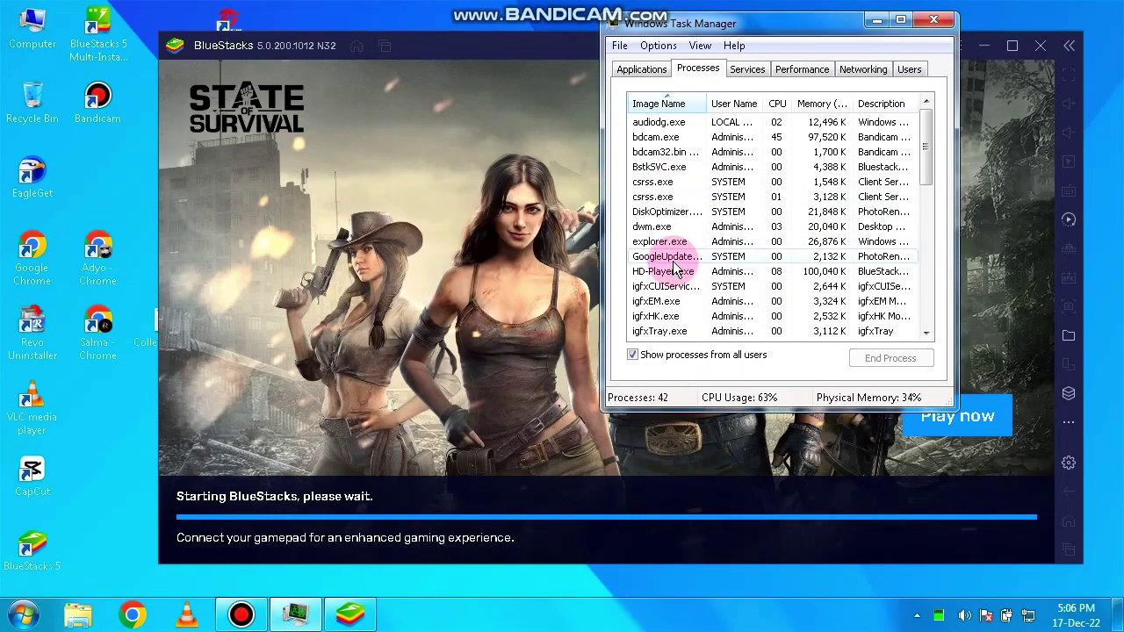
# Step: End the GoogleUpdate process and close Task Manager
pyautogui.rightClick(672, 255)
pyautogui.click(725, 294)
pyautogui.click(594, 335)
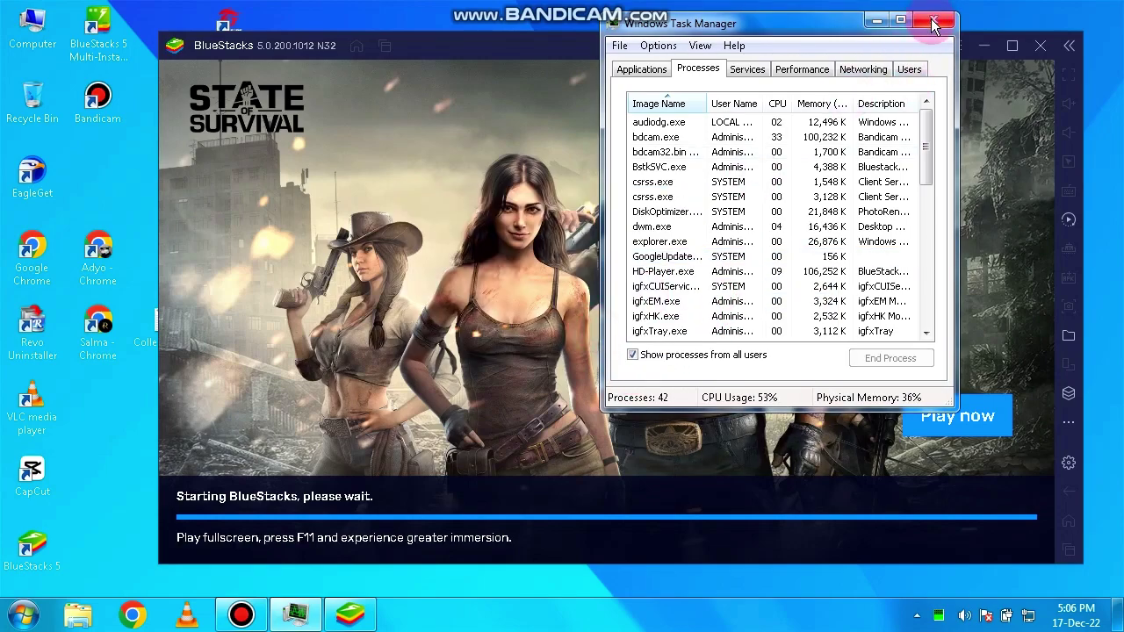
pyautogui.click(931, 20)
# Step: Open the BlueStacks settings and review the performance, display, graphics, device, advanced and about pages
pyautogui.moveTo(772, 53); pyautogui.dragTo(724, 44)
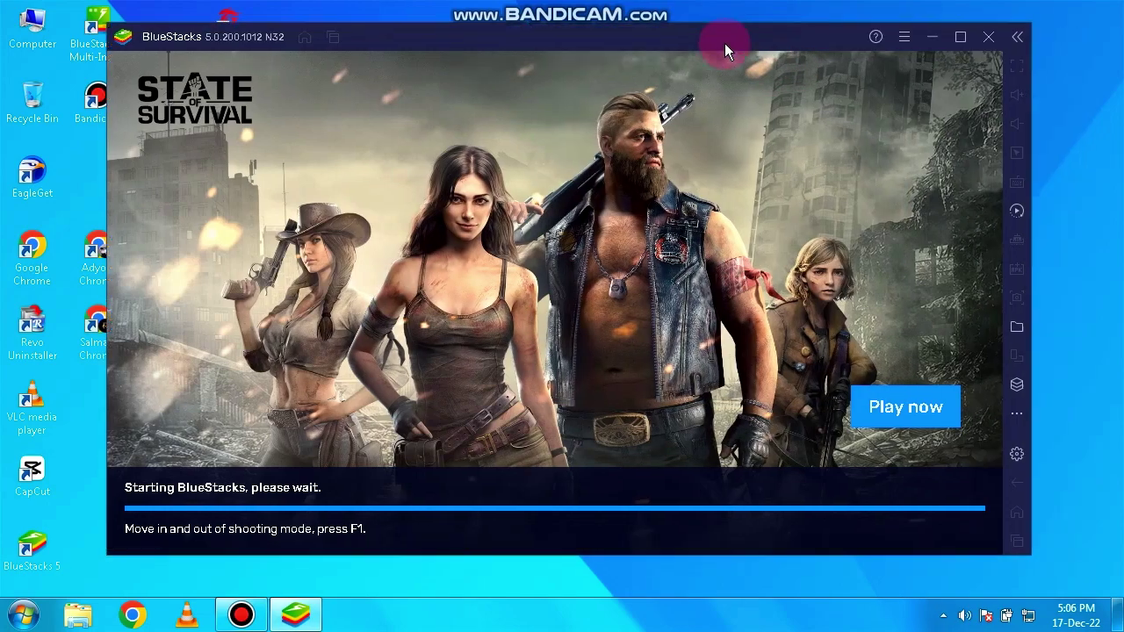
pyautogui.click(895, 38)
pyautogui.click(880, 68)
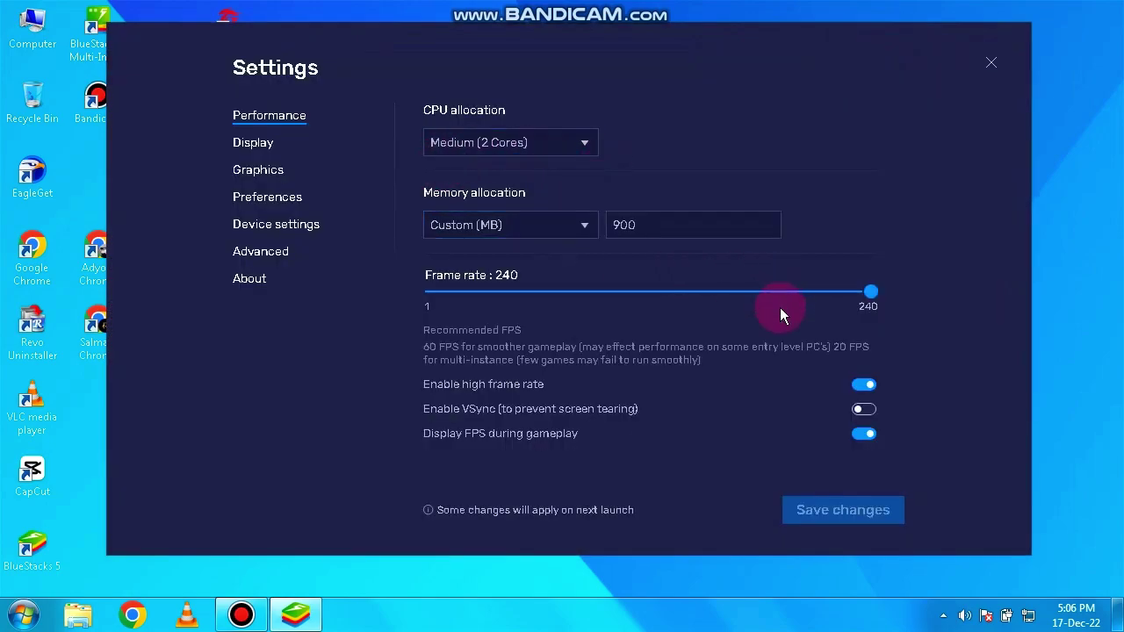
pyautogui.click(256, 144)
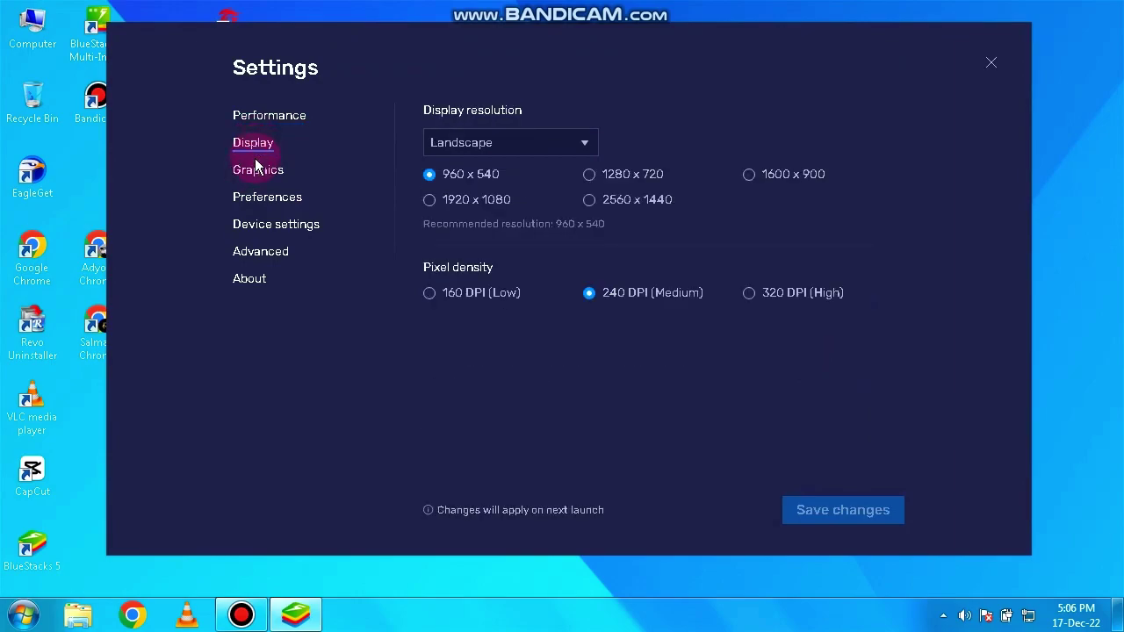
pyautogui.click(256, 173)
pyautogui.click(269, 222)
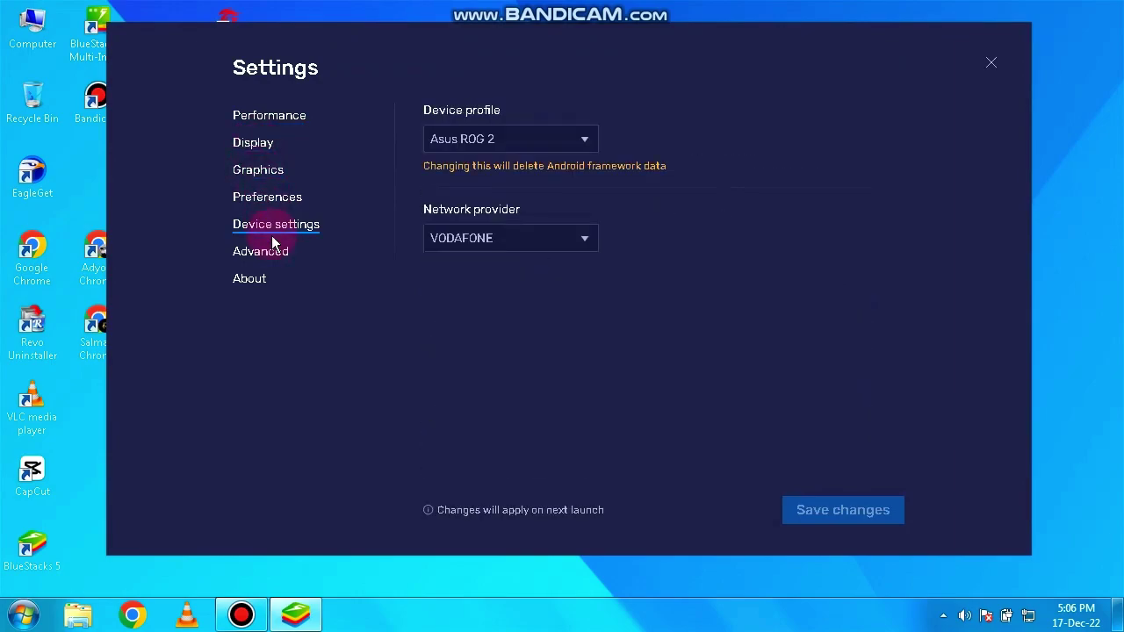
pyautogui.click(250, 251)
pyautogui.click(255, 278)
pyautogui.click(251, 252)
# Step: Turn off the Android debug bridge connection, save the changes and close the settings
pyautogui.click(845, 204)
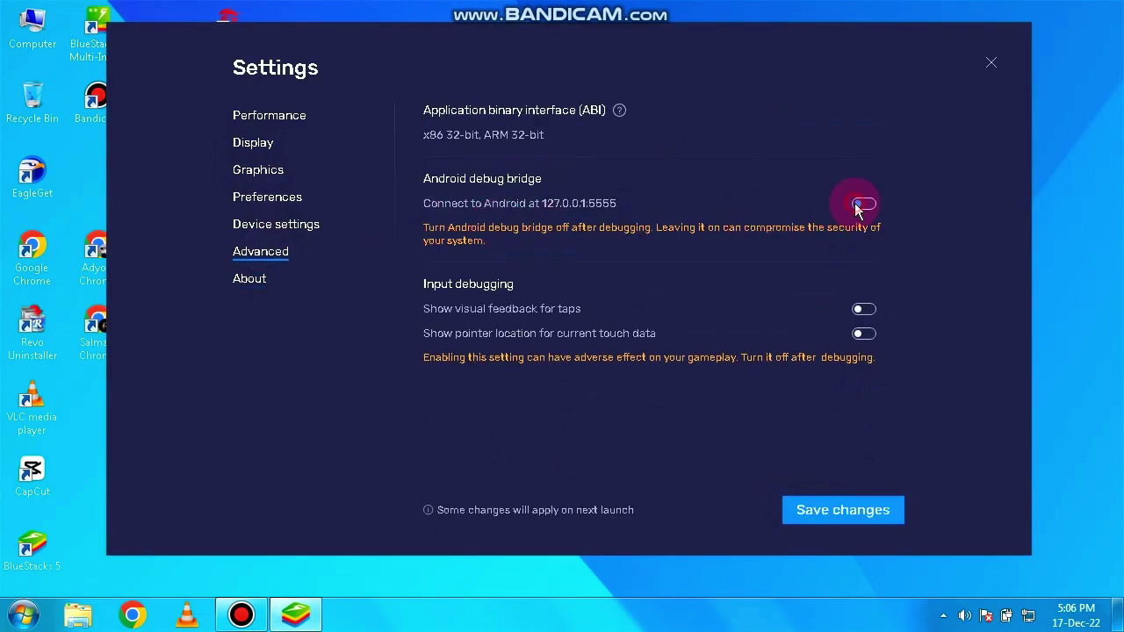
pyautogui.click(843, 509)
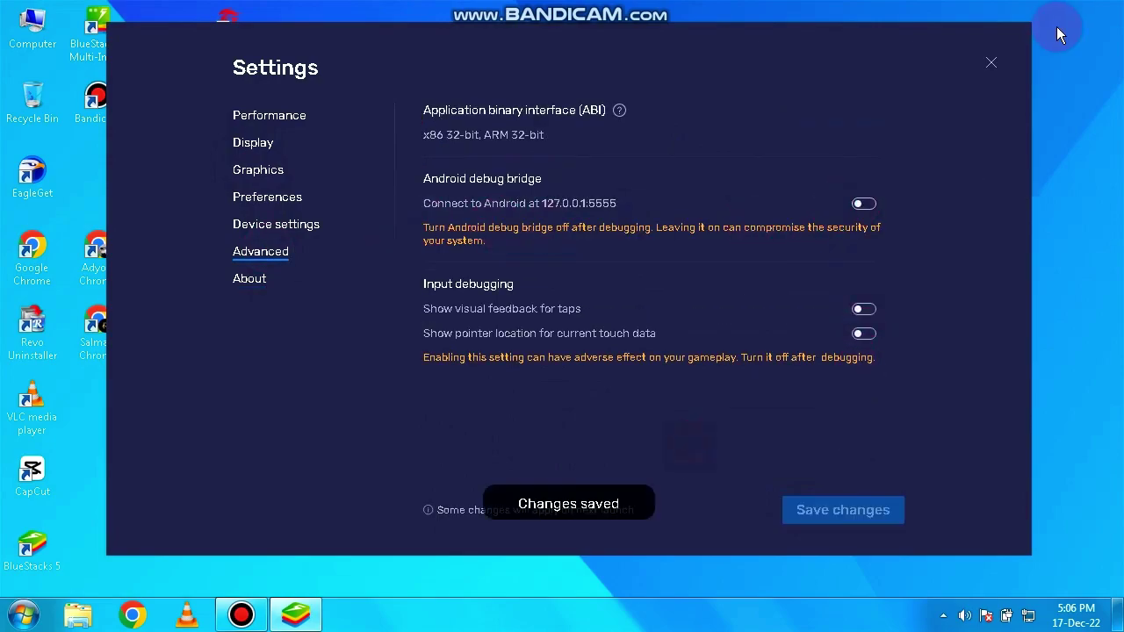
pyautogui.click(990, 63)
# Step: Open Color Changer Pro in the emulator and apply the CUSTOM1 color mode
pyautogui.scroll(-1, 360, 326)
pyautogui.scroll(1, 433, 309)
pyautogui.scroll(-1, 432, 309)
pyautogui.moveTo(495, 383)
pyautogui.mouseDown()
pyautogui.moveTo(499, 408)
pyautogui.moveTo(513, 315)
pyautogui.moveTo(502, 306)
pyautogui.moveTo(233, 362)
pyautogui.moveTo(401, 305)
pyautogui.moveTo(464, 391)
pyautogui.moveTo(420, 256)
pyautogui.moveTo(345, 340)
pyautogui.moveTo(336, 183)
pyautogui.mouseUp()
pyautogui.click(337, 193)
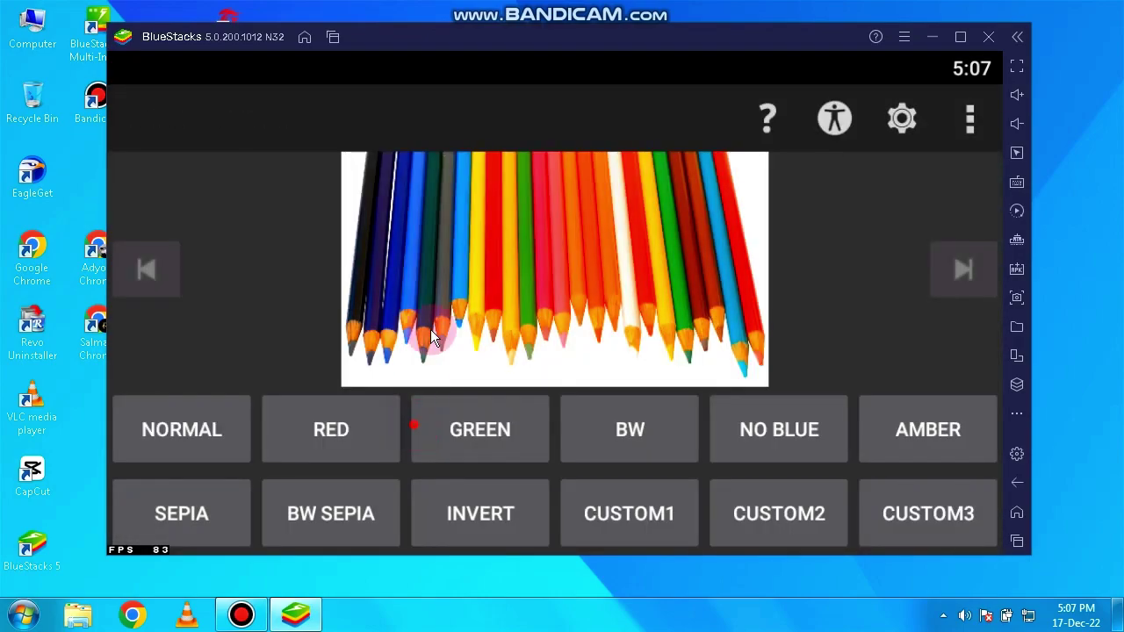
pyautogui.click(640, 513)
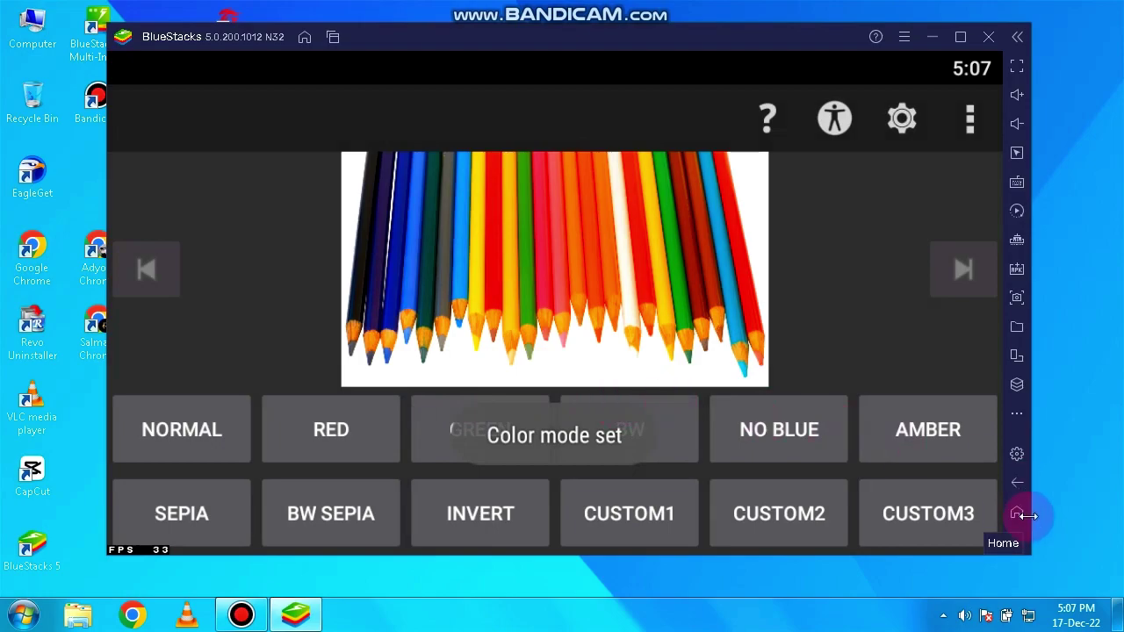
# Step: Show the recent apps and dismiss Color Changer Pro to return to the emulator's app list
pyautogui.click(1020, 543)
pyautogui.moveTo(535, 375); pyautogui.dragTo(693, 438)
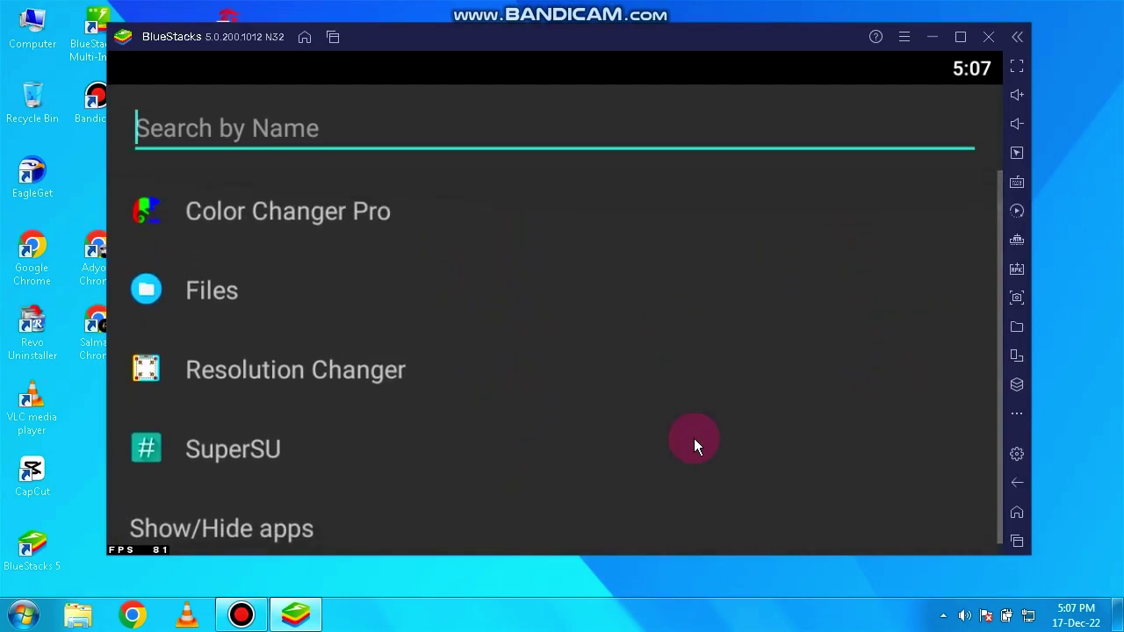